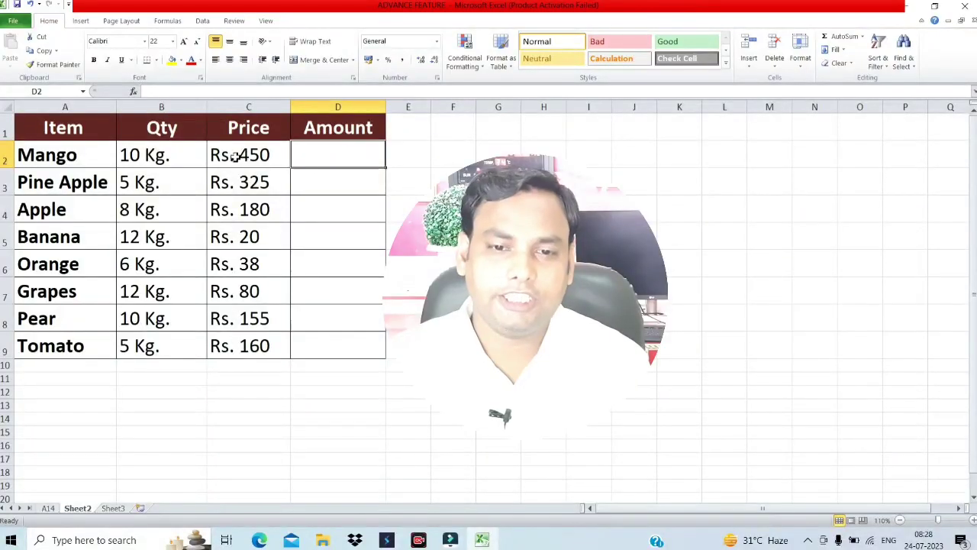
Enter =B2*C2 in D2 so Mango's Amount shows 4500, then go to Sheet3
left_click(243, 155)
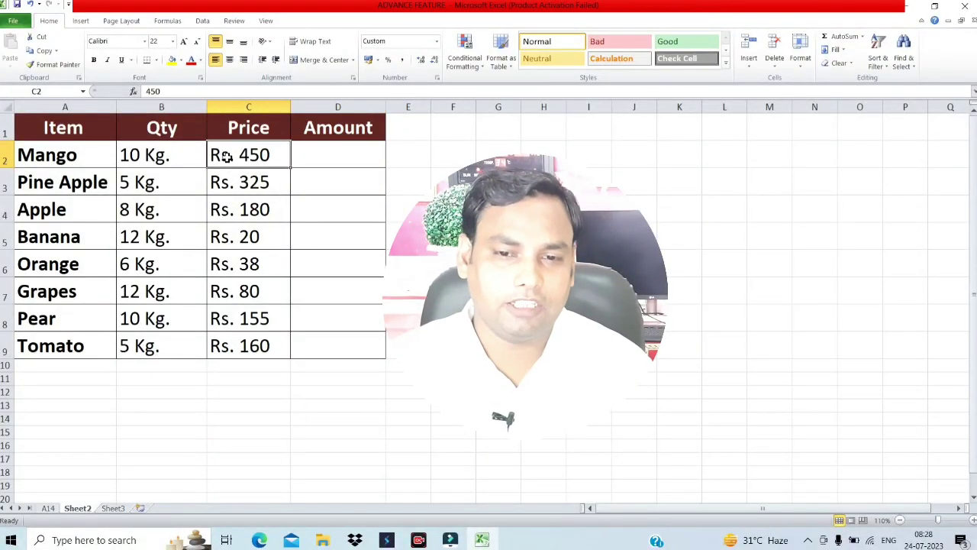
left_click(320, 158)
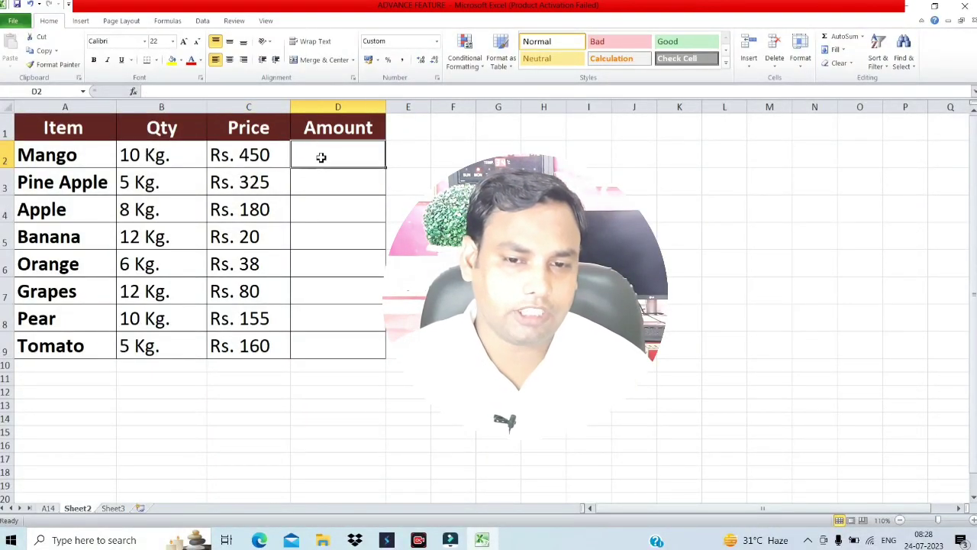
type("=")
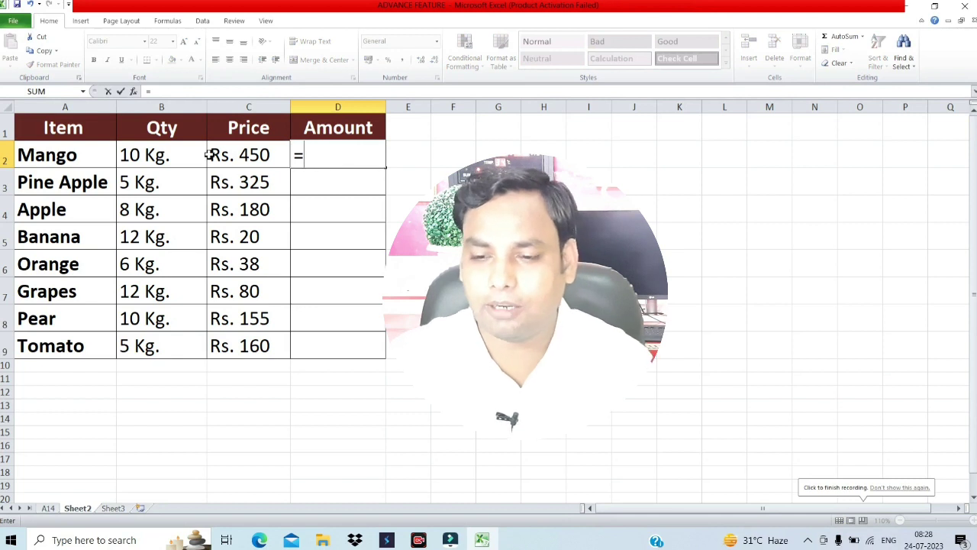
left_click(204, 155)
type("*")
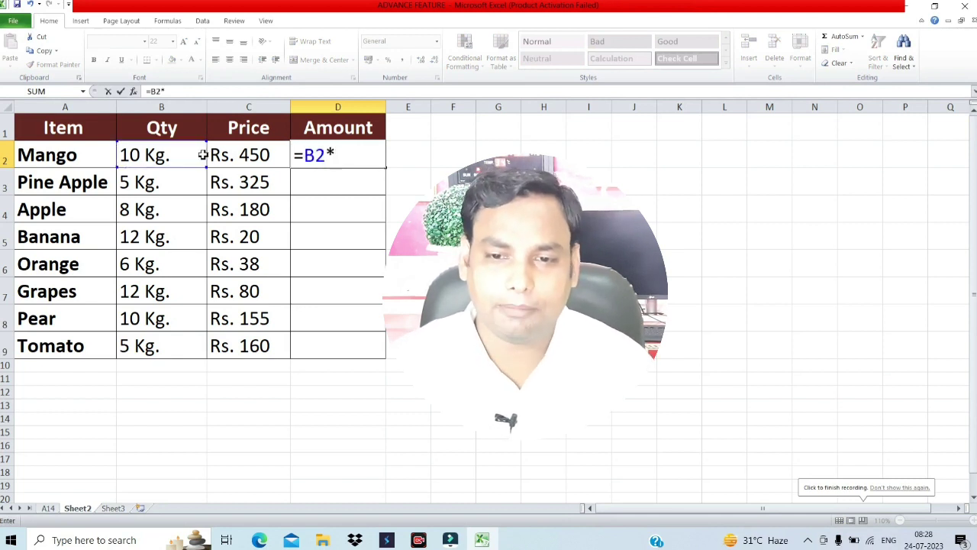
left_click(249, 157)
key("Return")
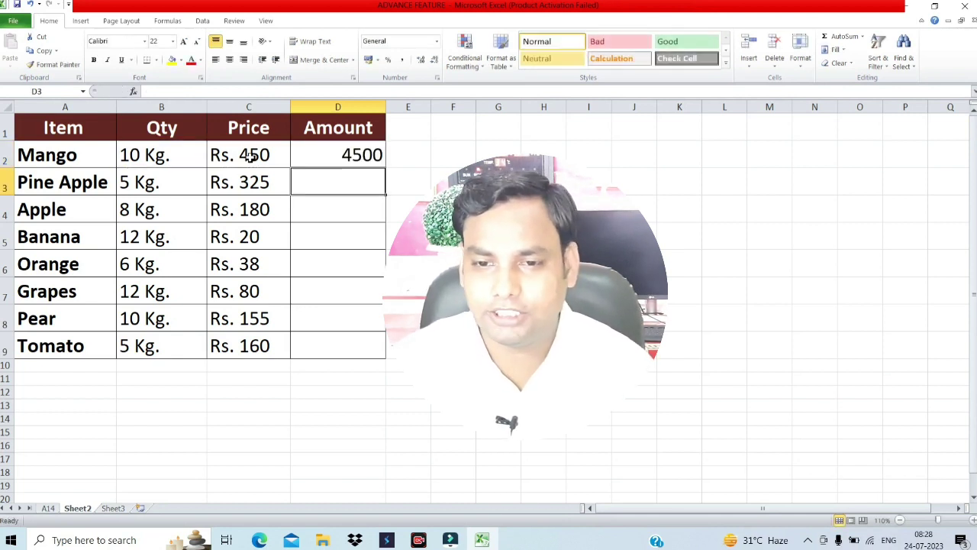
left_click(326, 155)
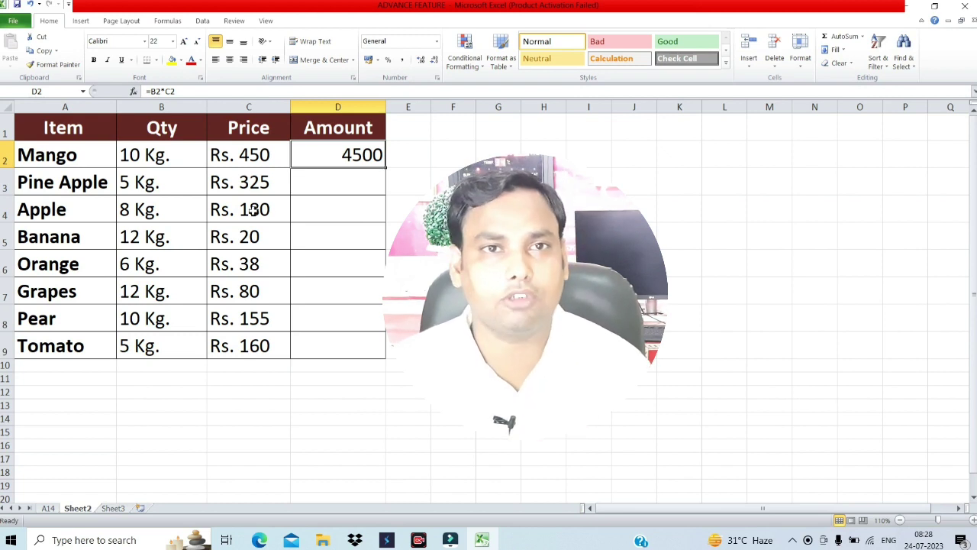
left_click(118, 511)
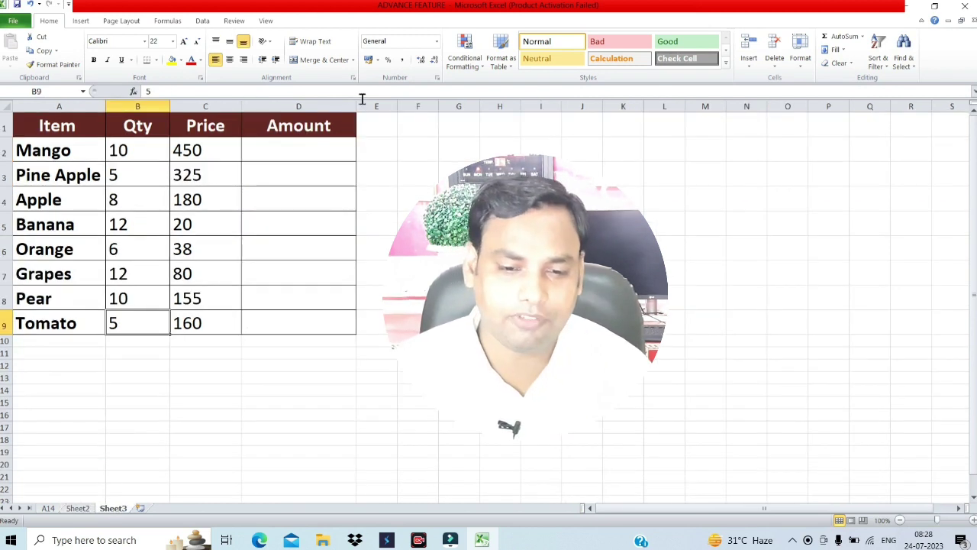
Apply the custom format General "Kg." to Qty cells B2:B9, so they read like 10 Kg
left_click_drag(127, 149, 142, 323)
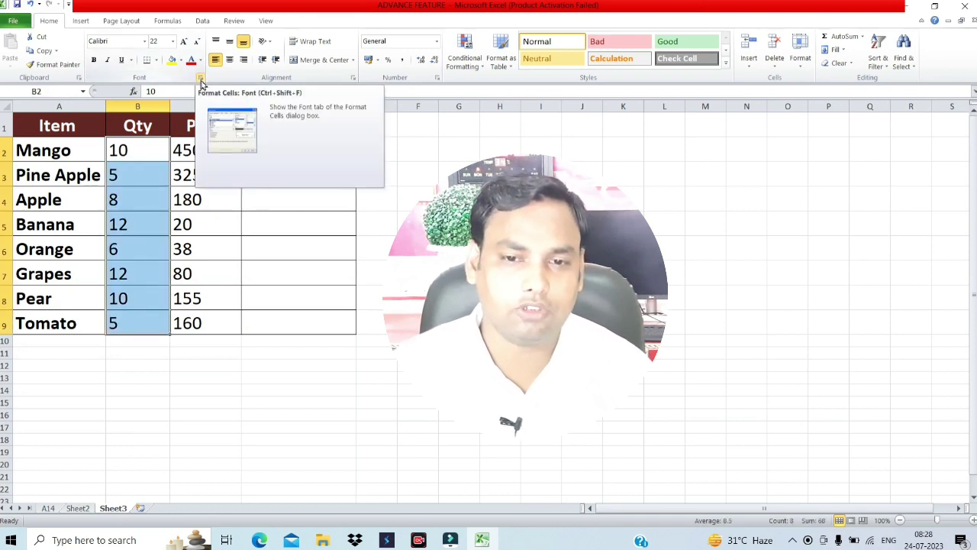
left_click(201, 79)
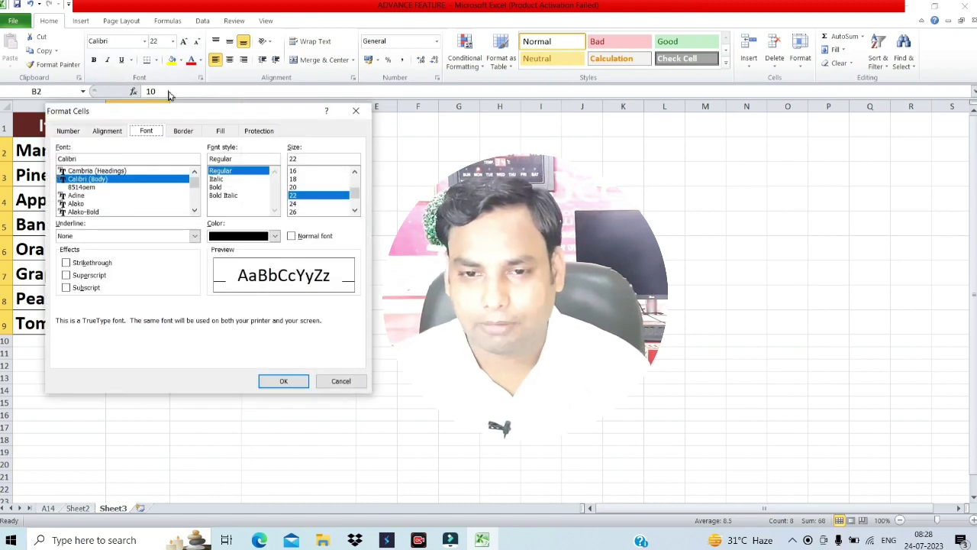
left_click(67, 131)
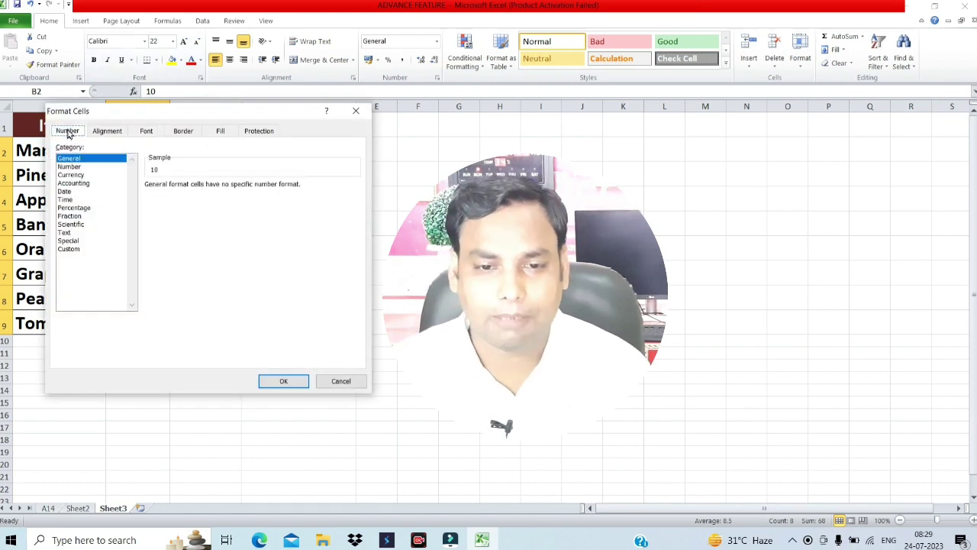
left_click(68, 249)
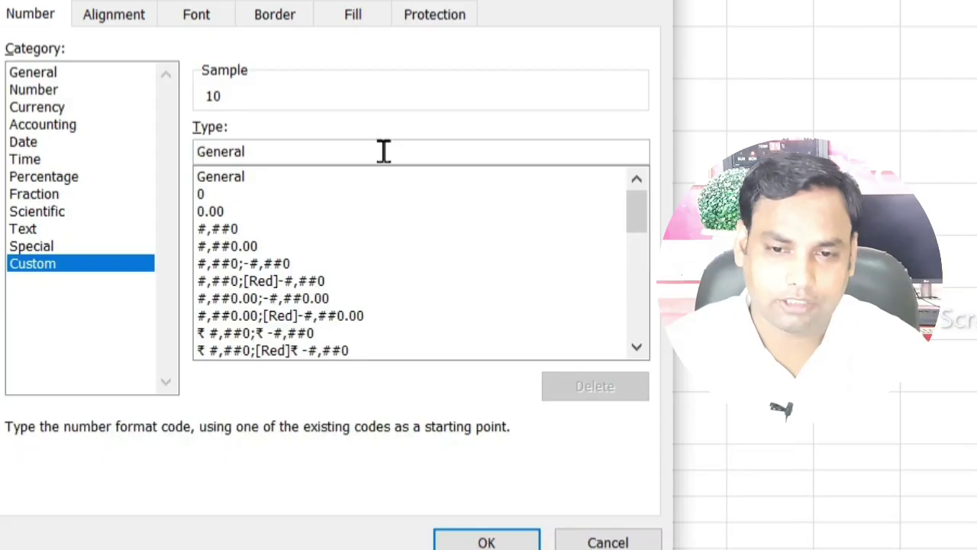
left_click(234, 196)
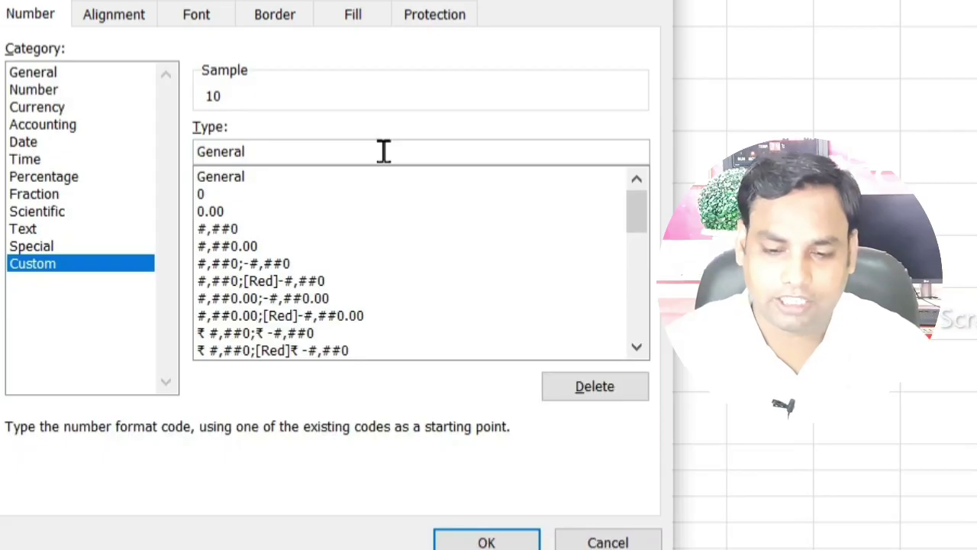
type(" \"K")
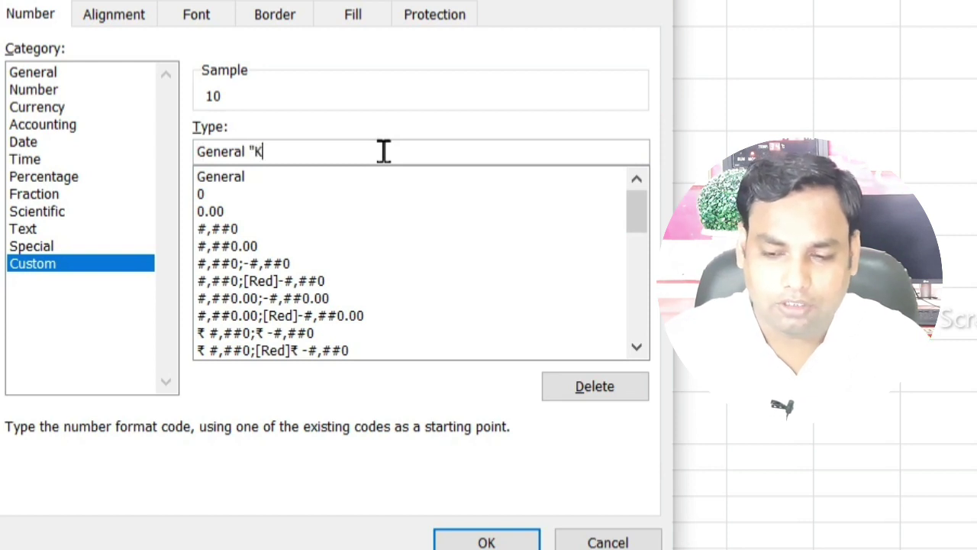
type("g.")
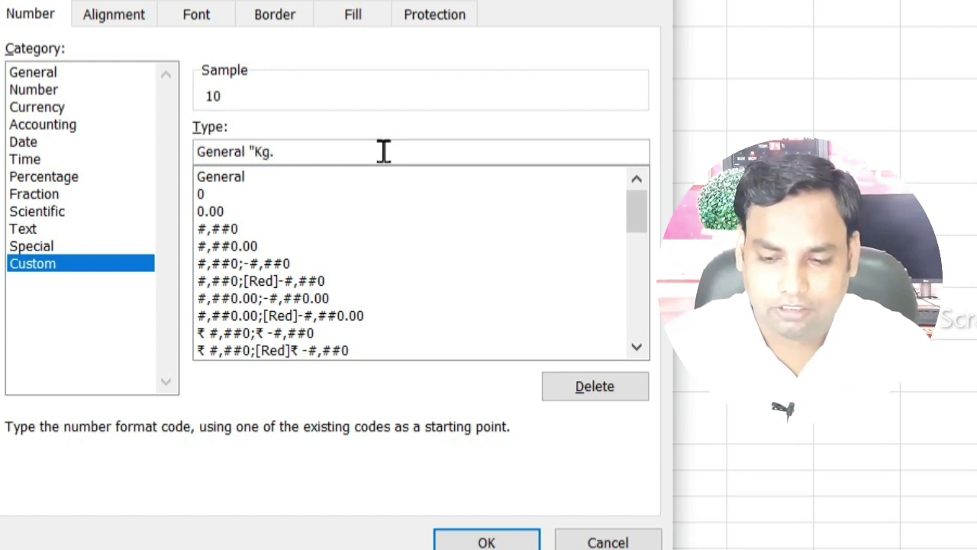
type("\"")
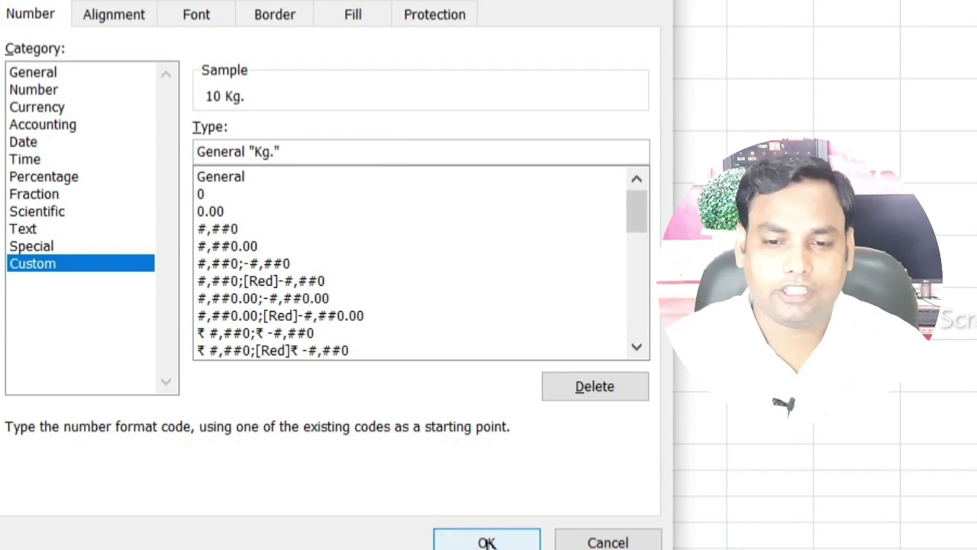
left_click(462, 542)
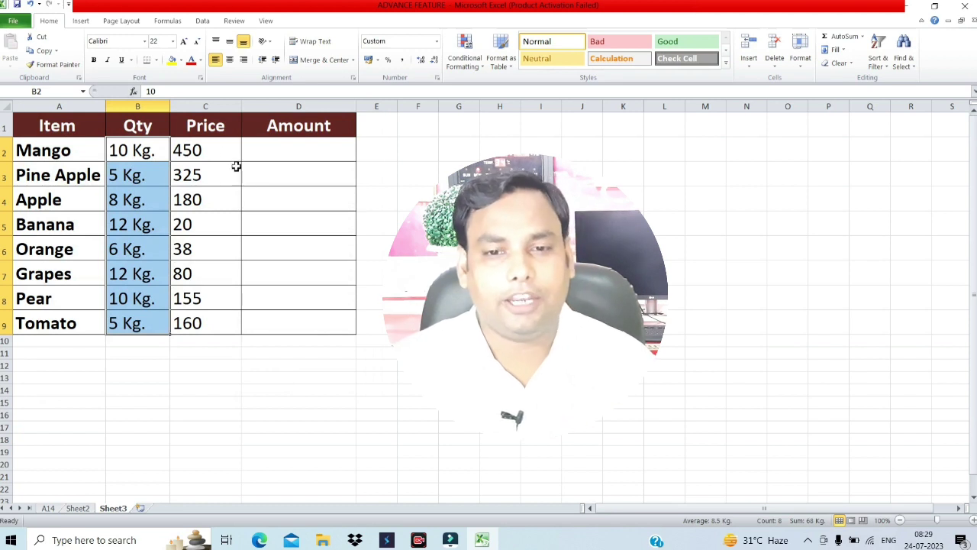
Apply the custom format "Rs." General to Price cells C2:C9, so they read like Rs. 450
left_click_drag(219, 150, 225, 328)
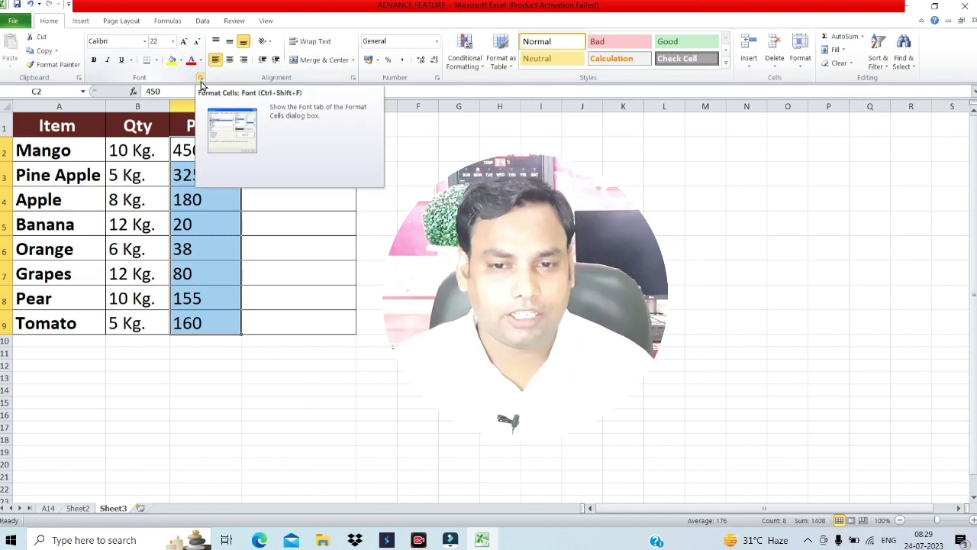
left_click(201, 79)
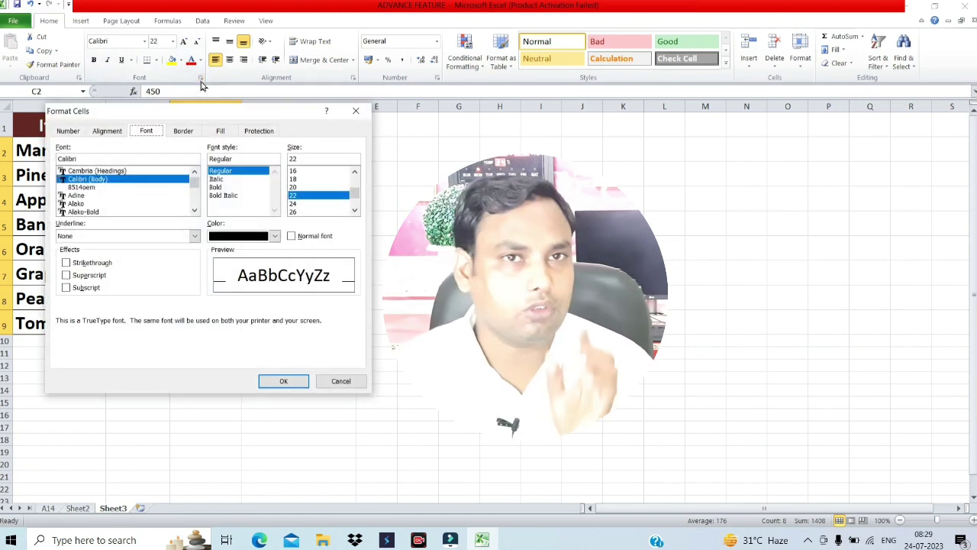
left_click(64, 131)
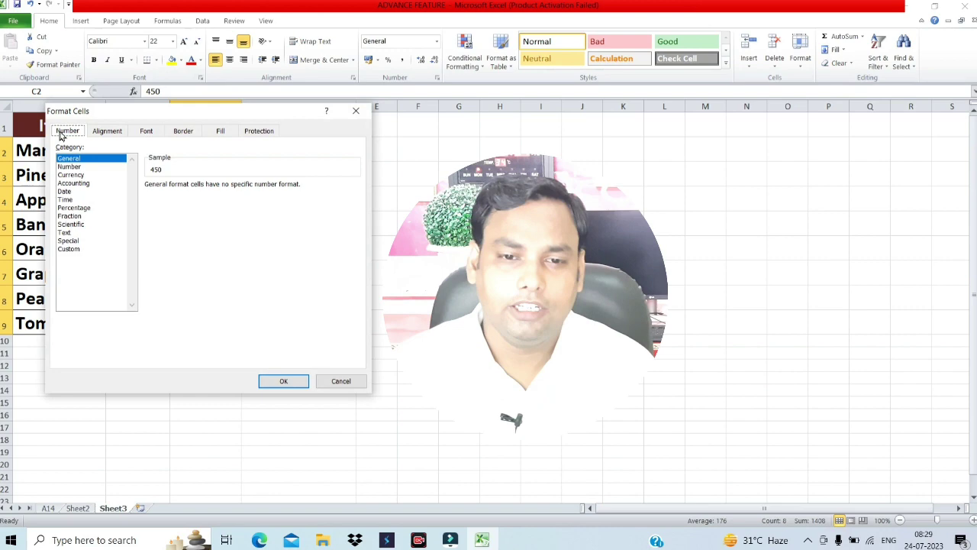
left_click(71, 249)
left_click(147, 195)
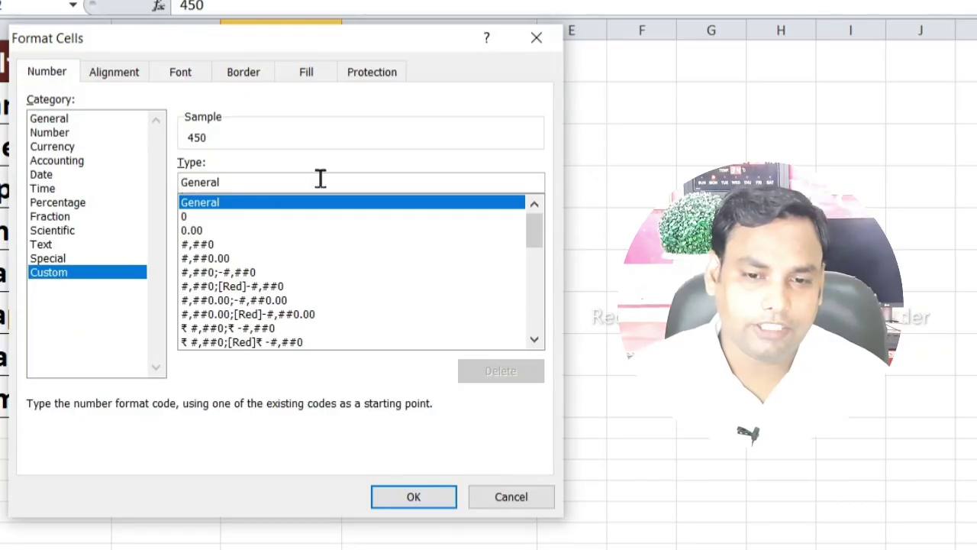
type("\"R")
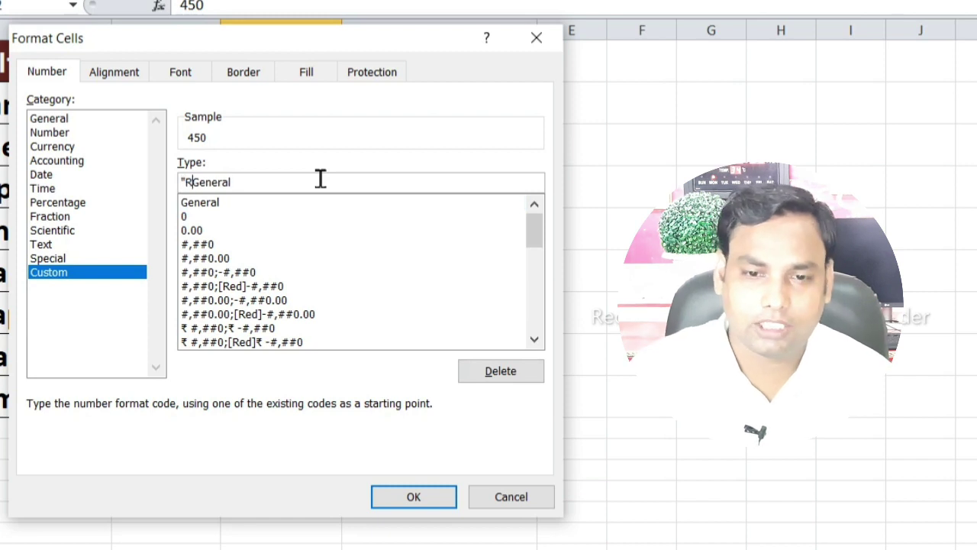
type("s.")
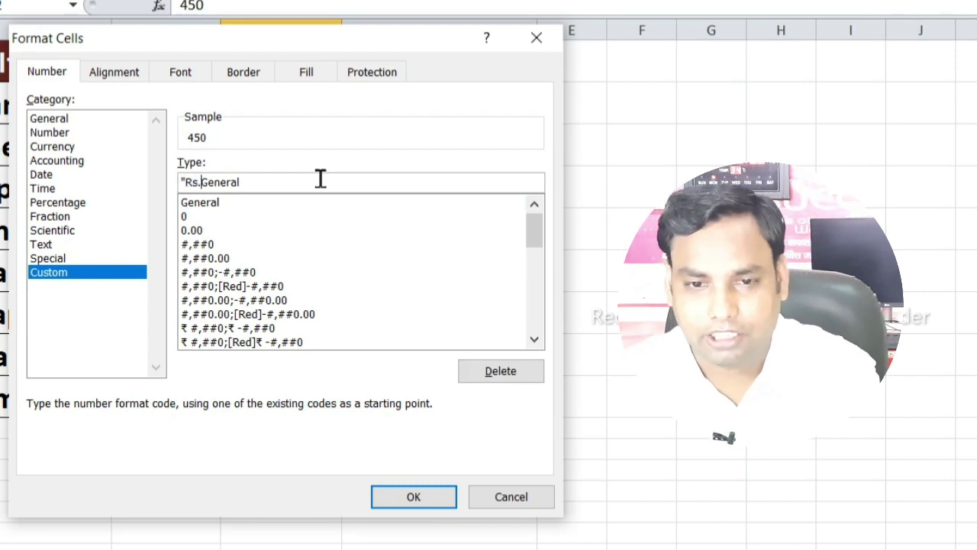
type("\"")
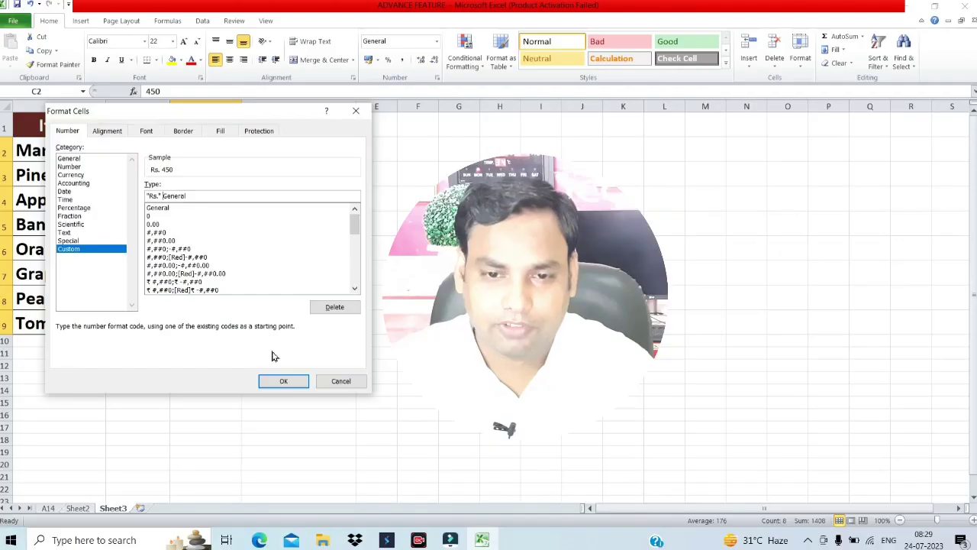
left_click(283, 384)
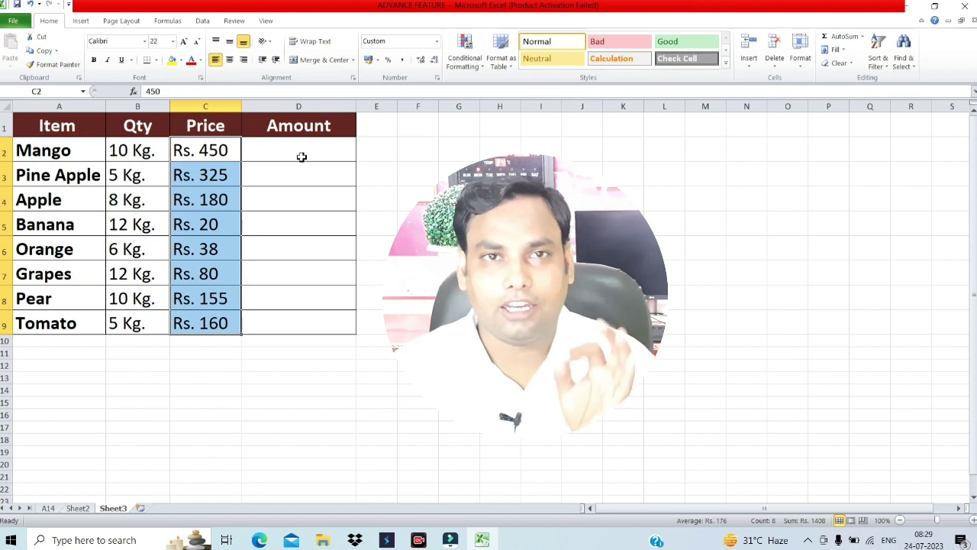
Give the empty Amount cells D2:D9 the custom format "Rs." General
left_click_drag(302, 156, 315, 330)
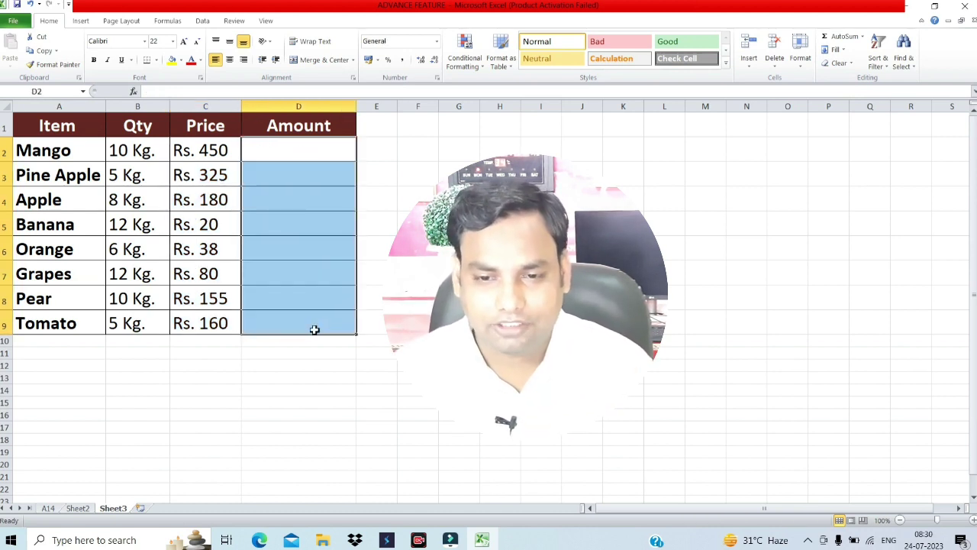
key("ctrl+1")
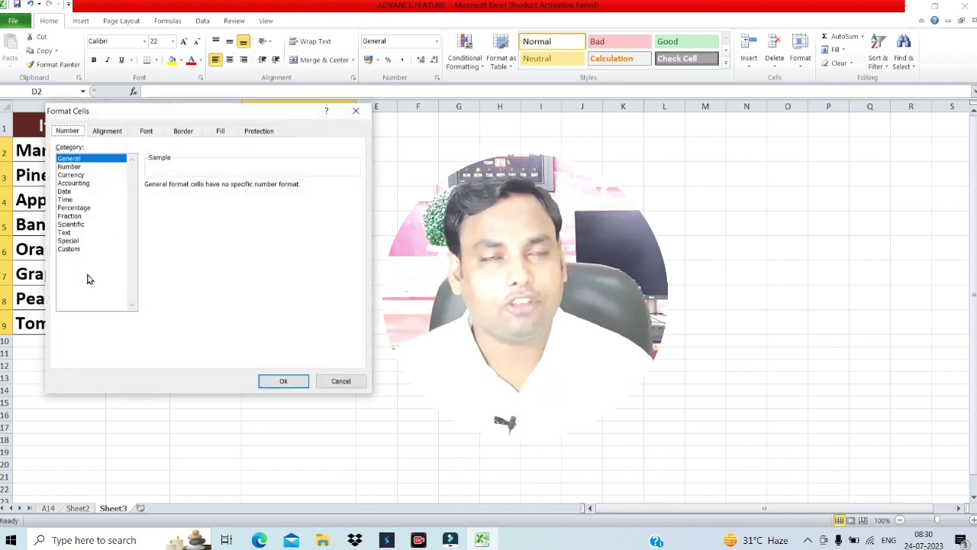
left_click(70, 243)
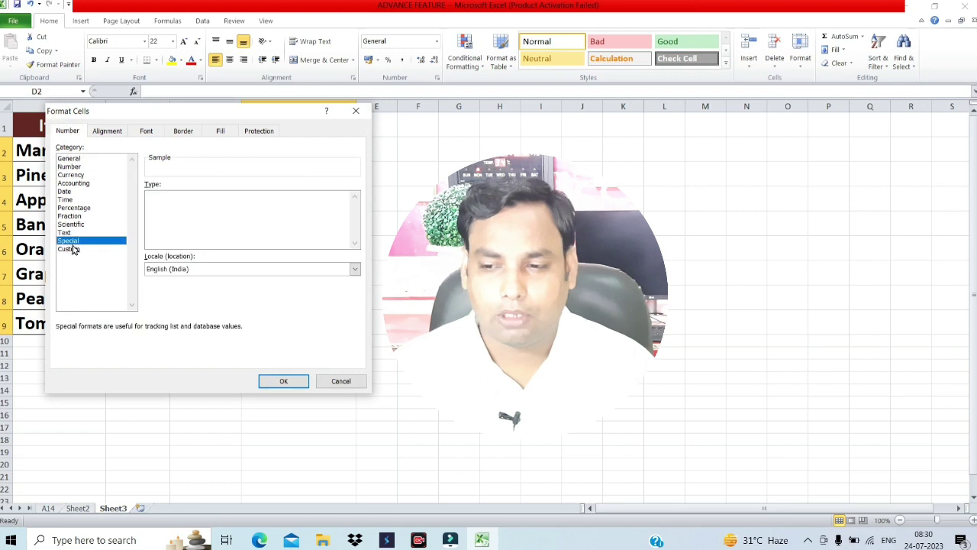
left_click(71, 250)
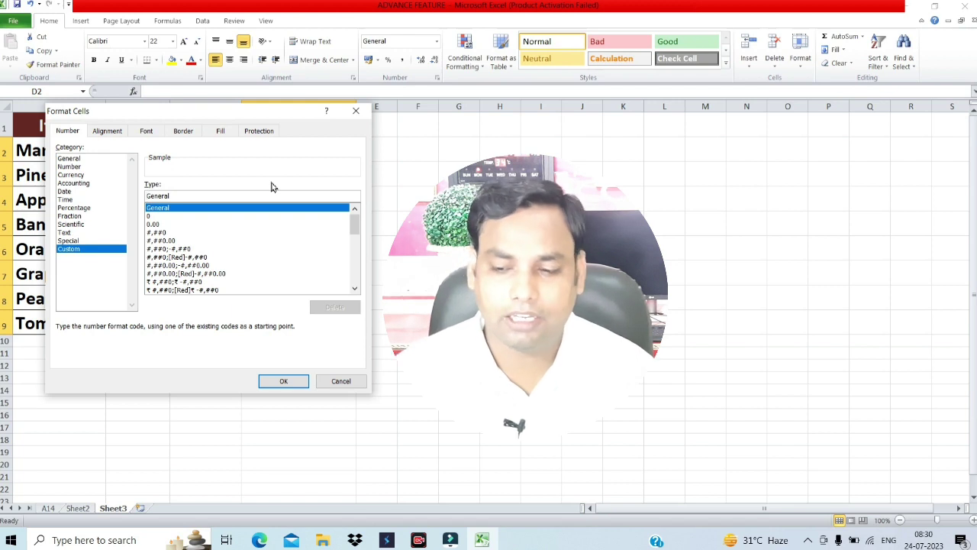
type("\"")
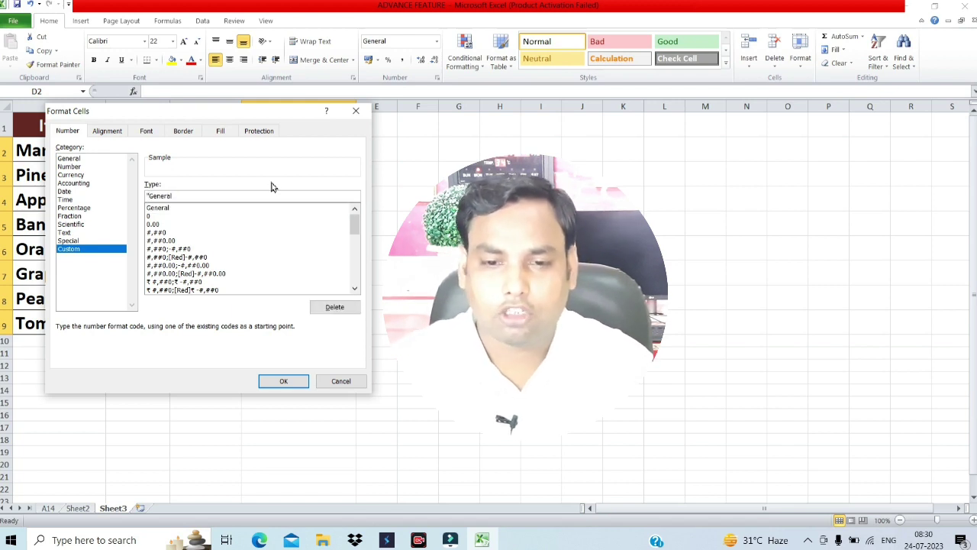
type("₹")
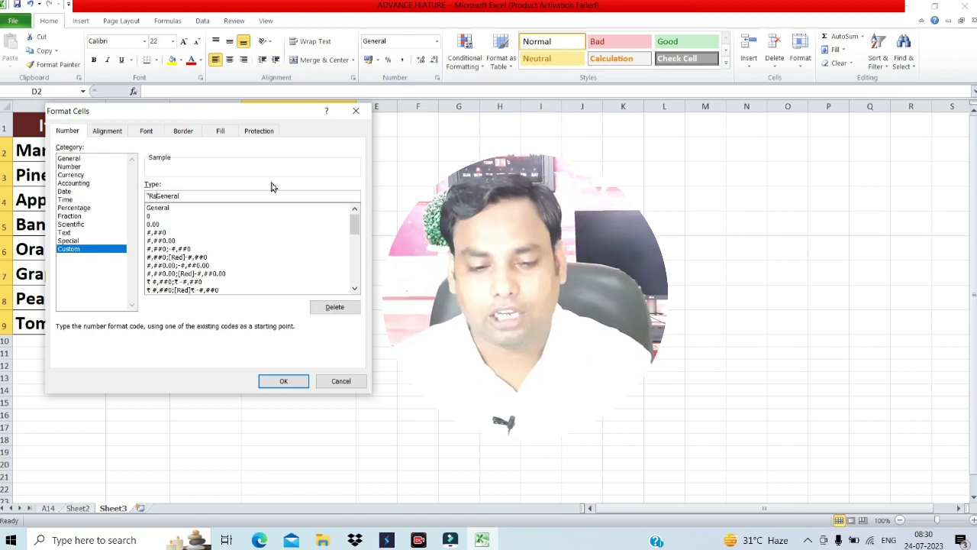
type(".")
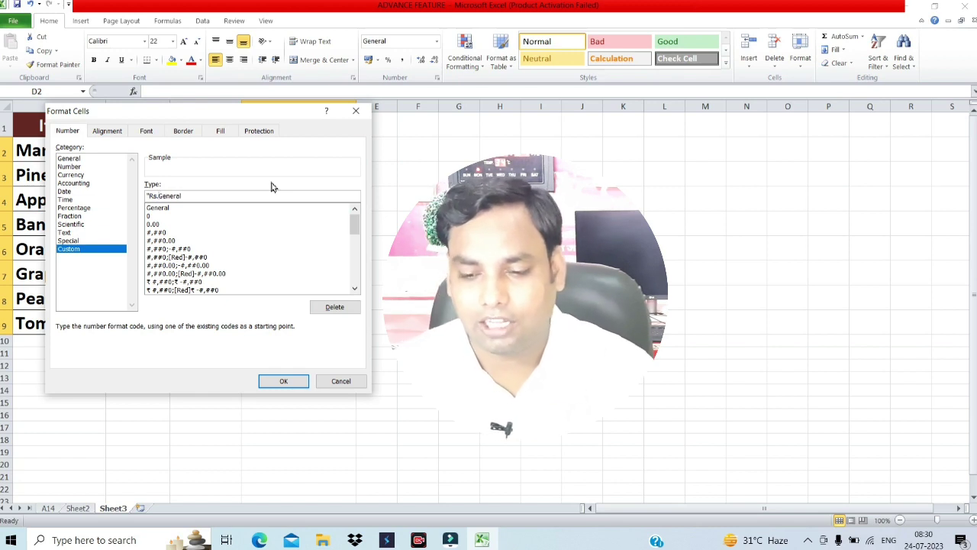
type(" \"")
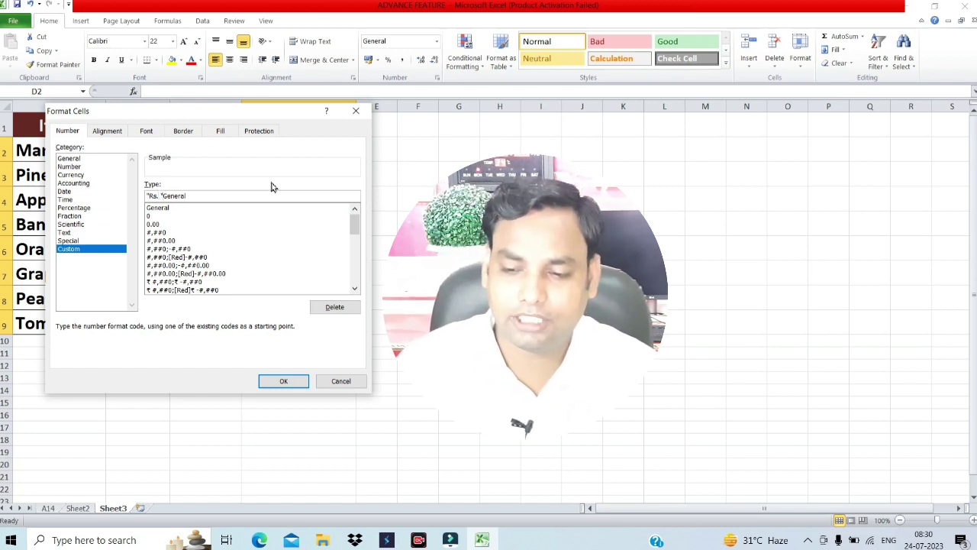
key("BackSpace")
key("BackSpace")
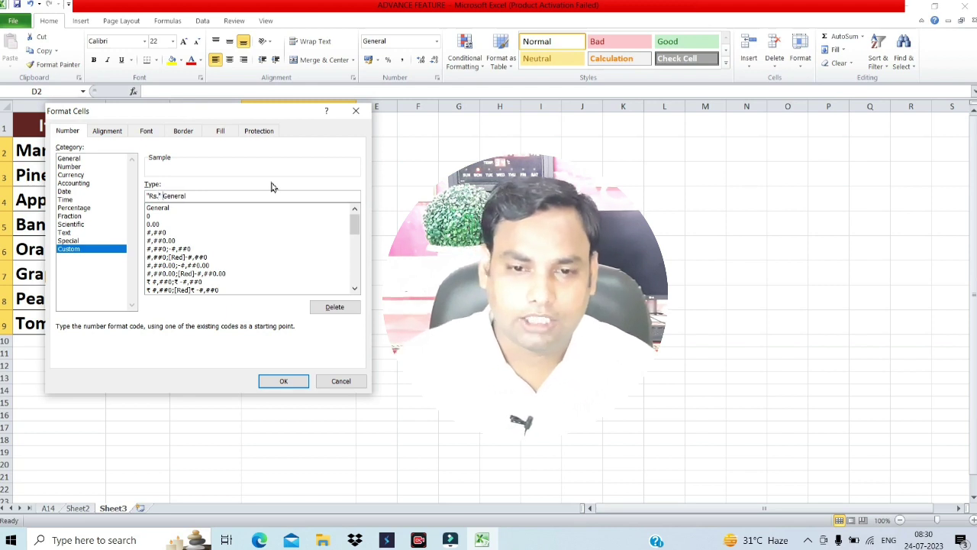
left_click(282, 382)
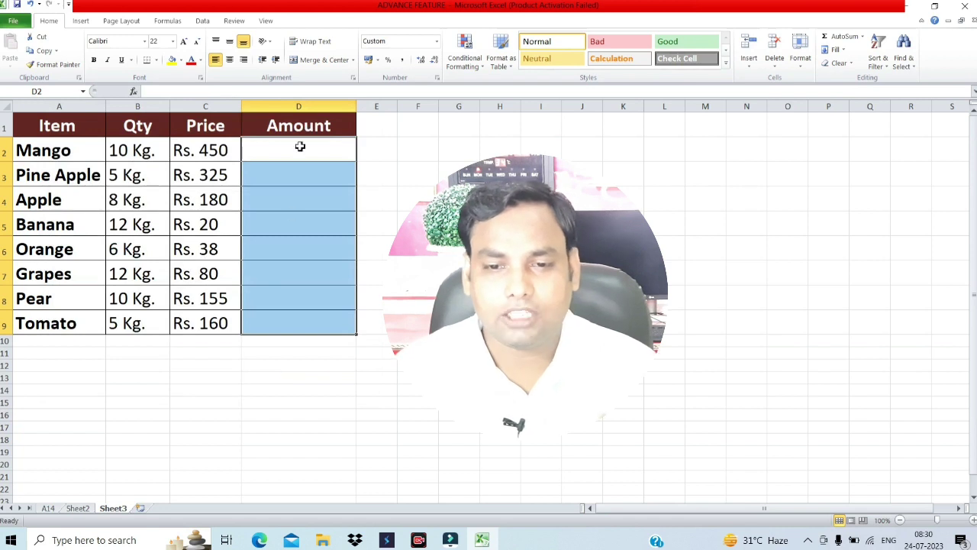
Enter =B2*C2 in D2 and fill it down to D9, giving Rs. 4500 through Rs. 800
left_click(300, 148)
type("=")
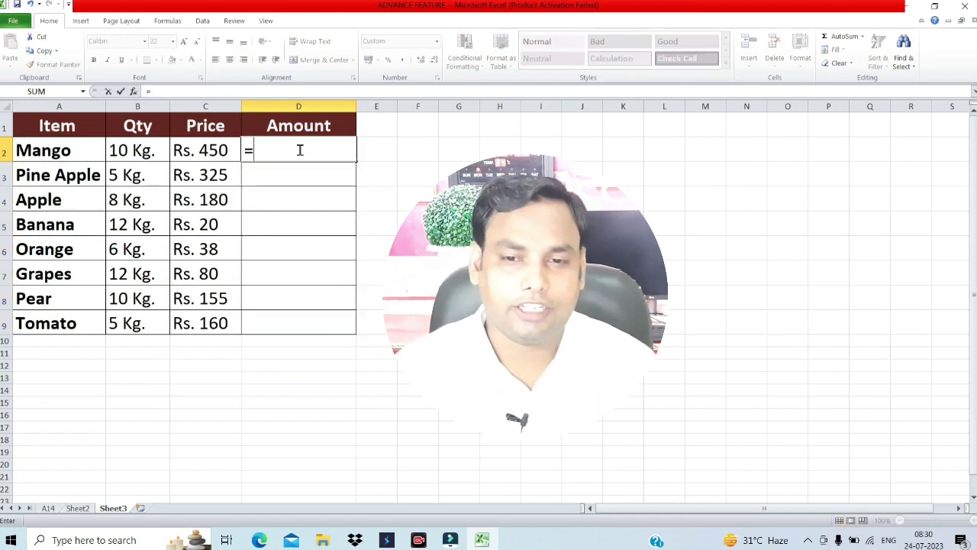
left_click(126, 158)
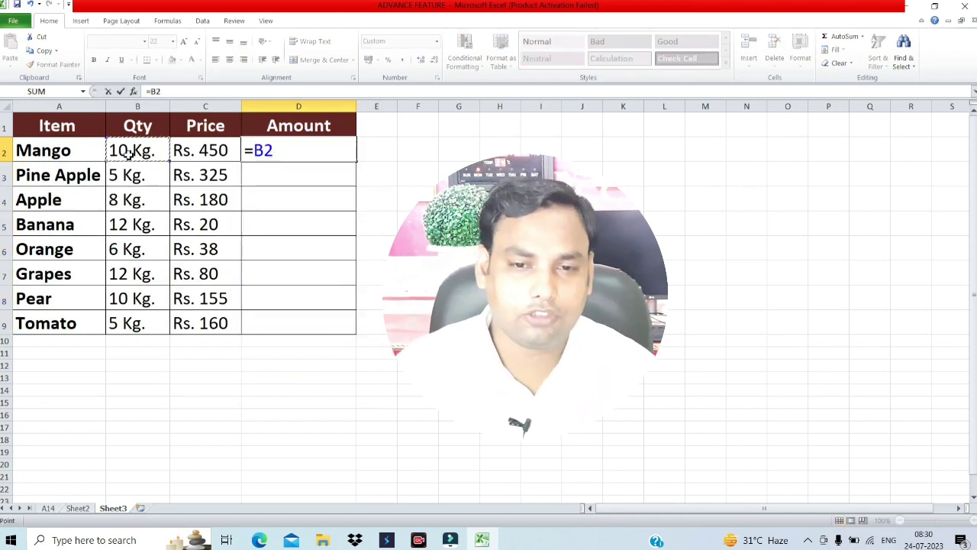
type("*")
left_click(204, 150)
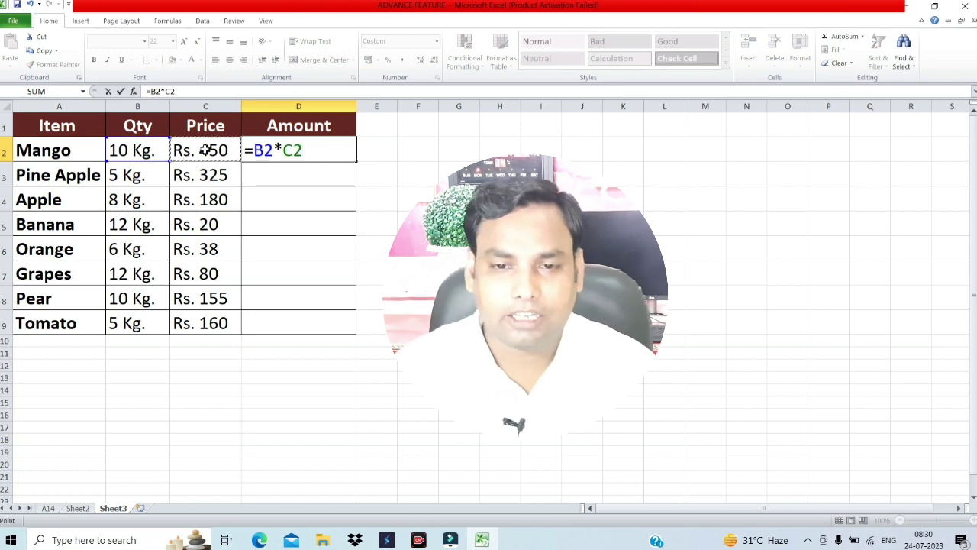
key("Return")
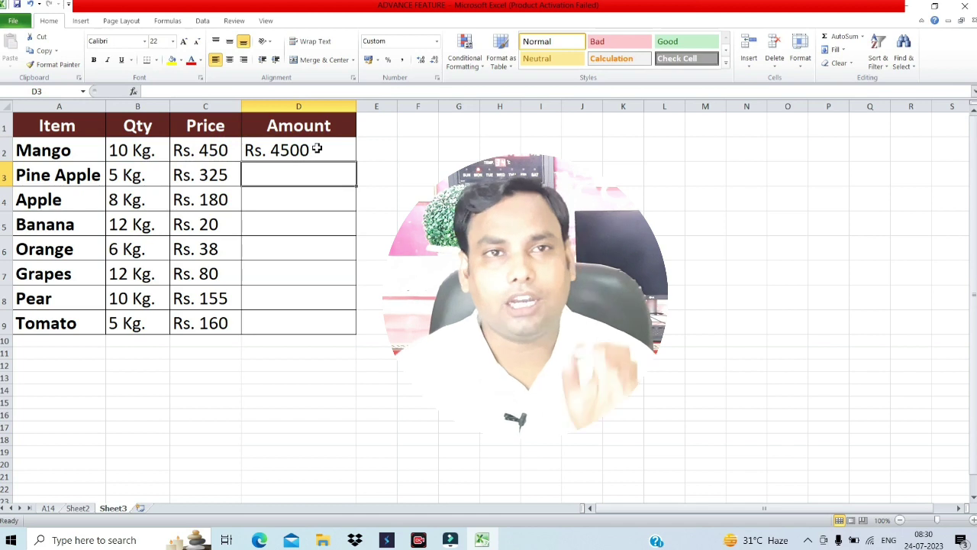
left_click(317, 150)
left_click_drag(357, 162, 354, 329)
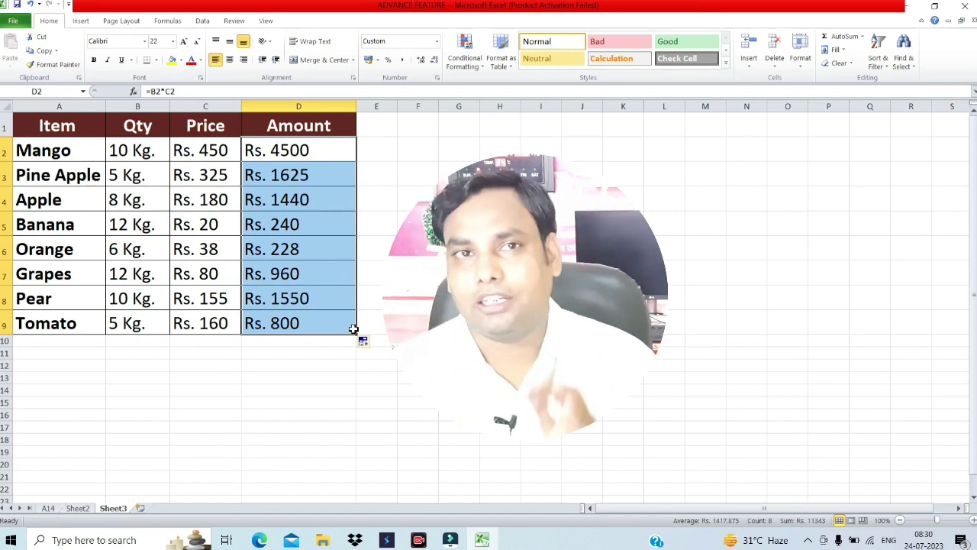
Add row 10 for mango with 5 Kg. copied down and a price of Rs. 100
left_click(122, 340)
type("5")
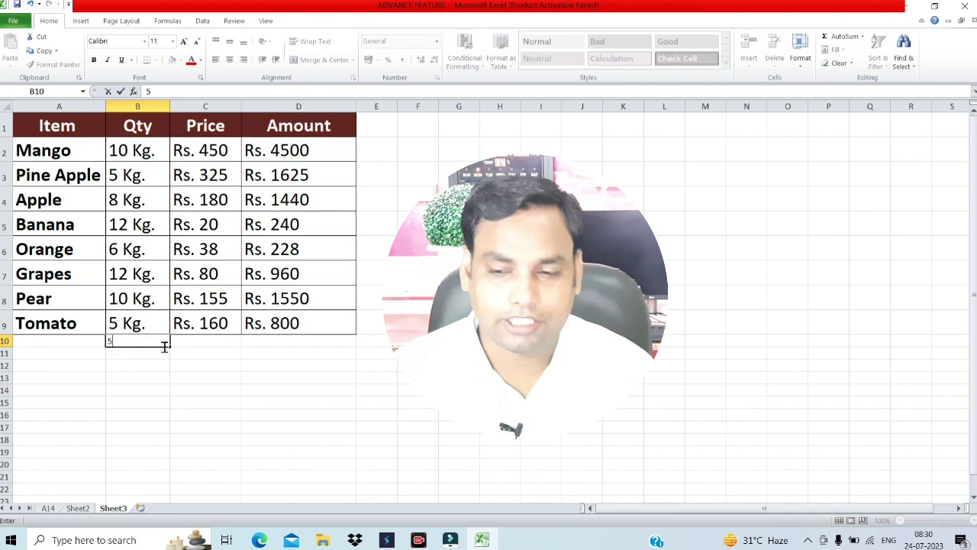
key("ctrl+d")
key("Tab")
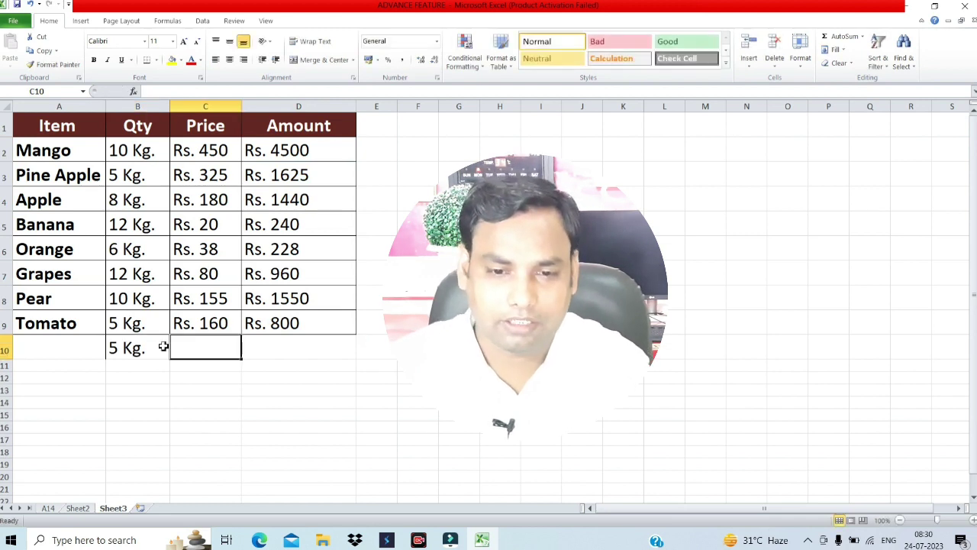
left_click(71, 345)
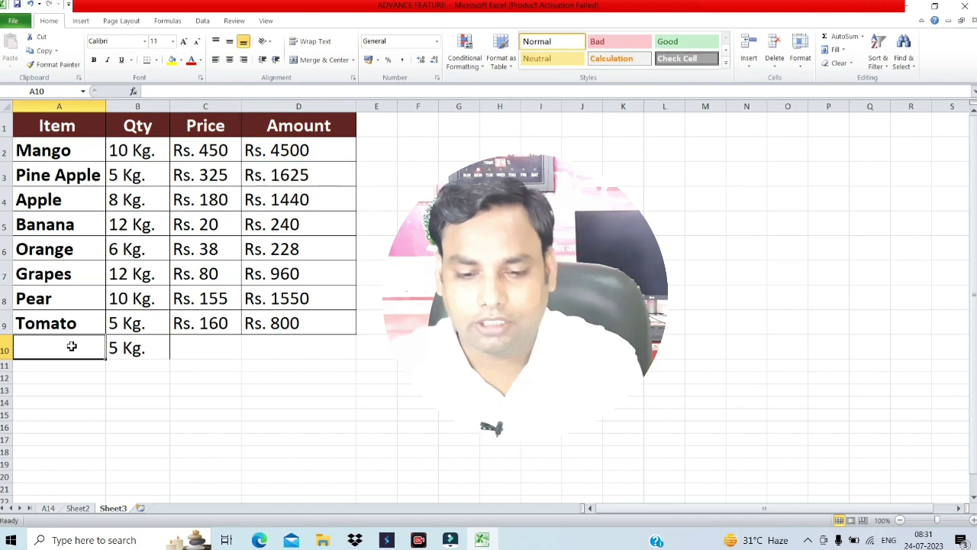
type("mango")
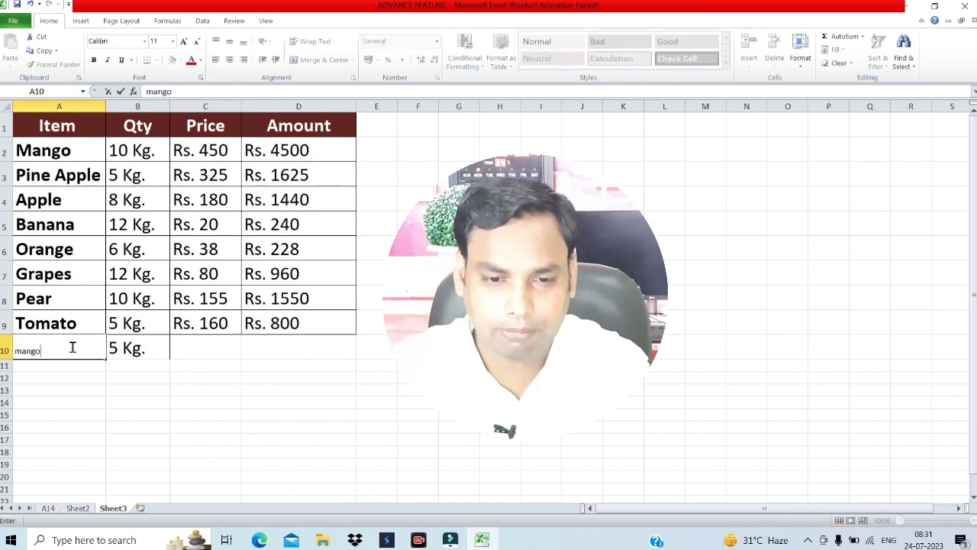
key("Return")
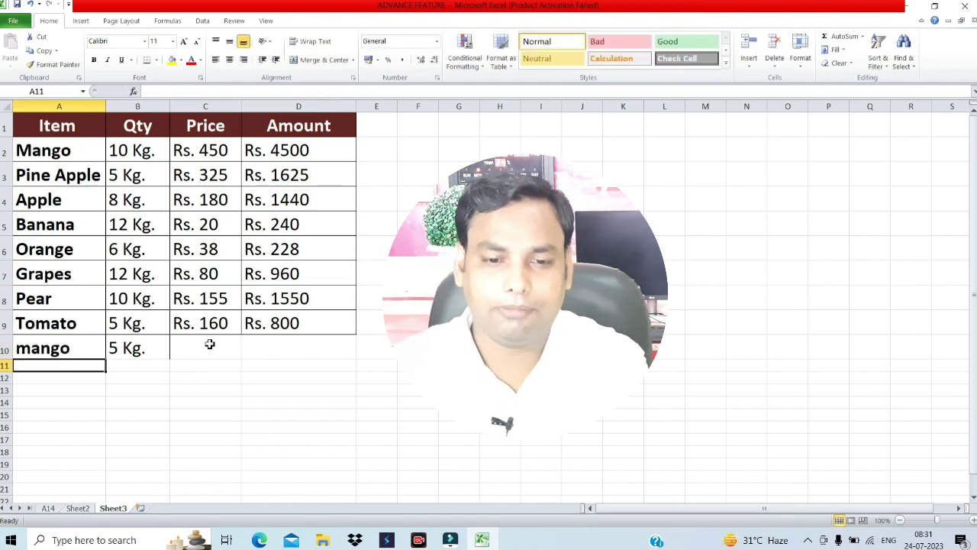
left_click(212, 345)
type("100")
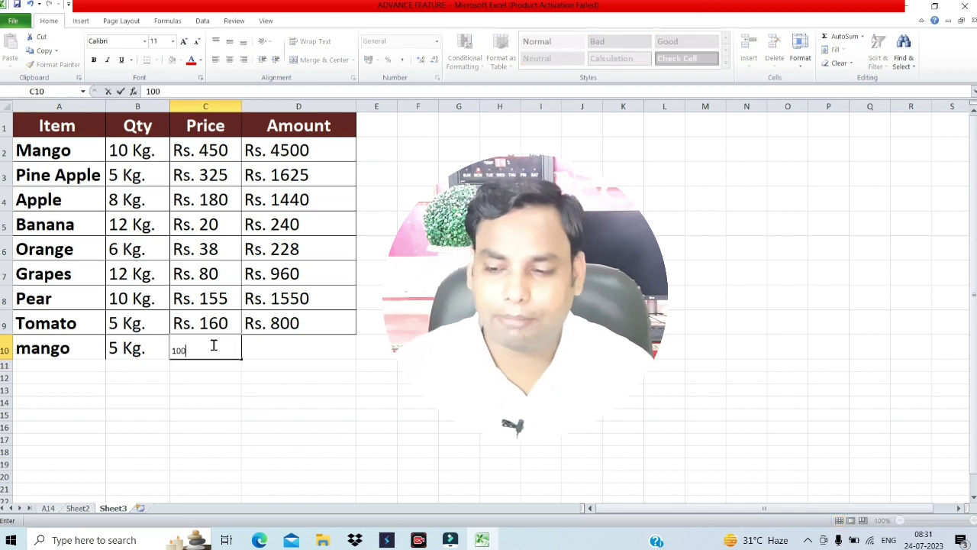
key("Tab")
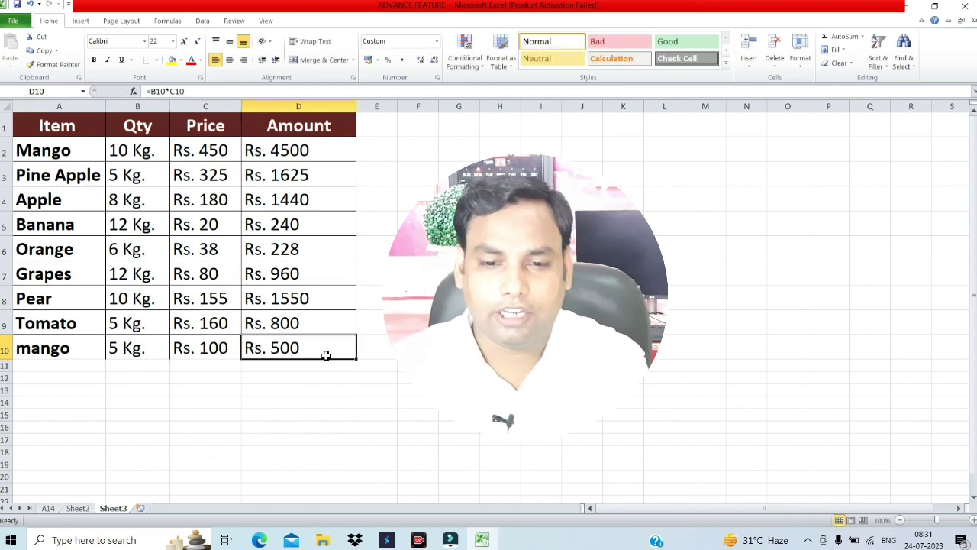
left_click(82, 367)
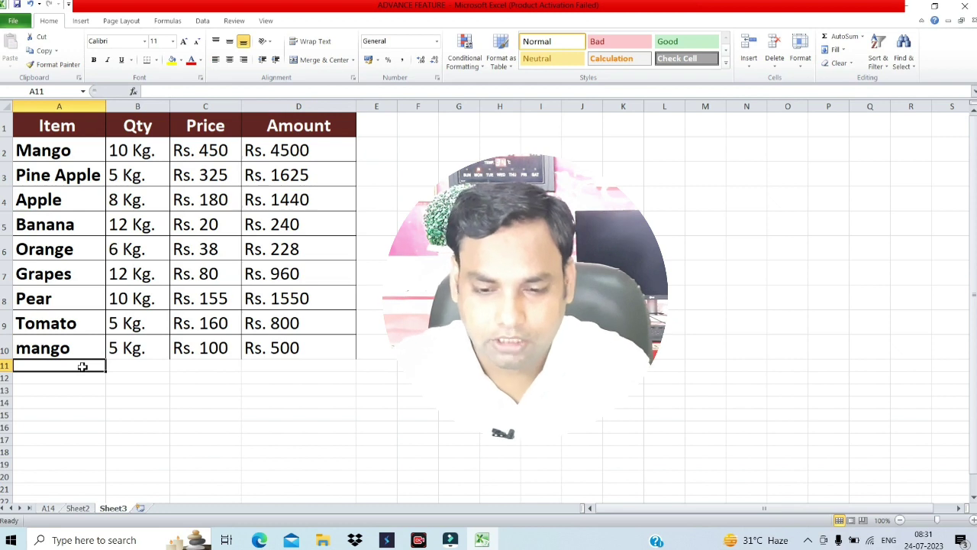
Fill row 11 with banana, quantity 10 and price 30, giving Amount Rs. 300
type("banana")
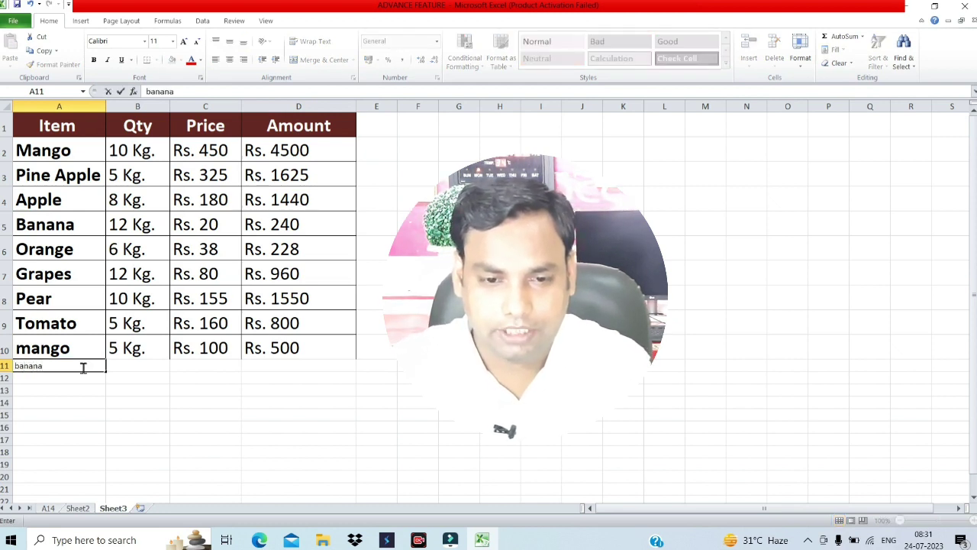
key("Tab")
type("1")
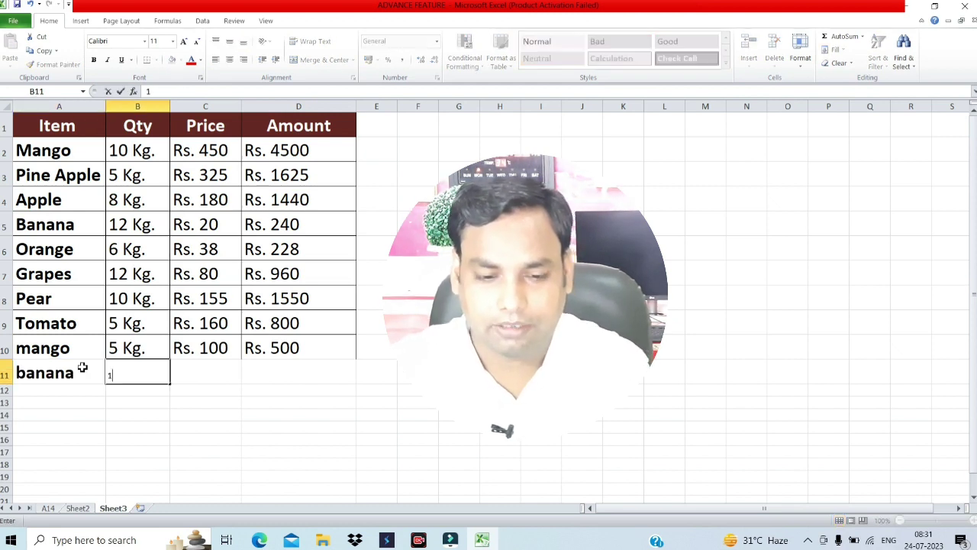
type("0")
key("Tab")
type("3")
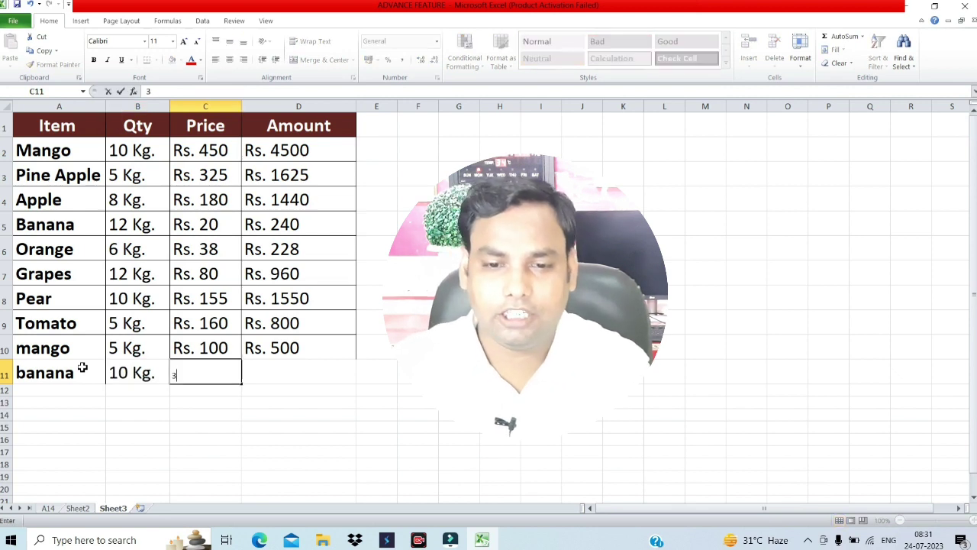
key("Tab")
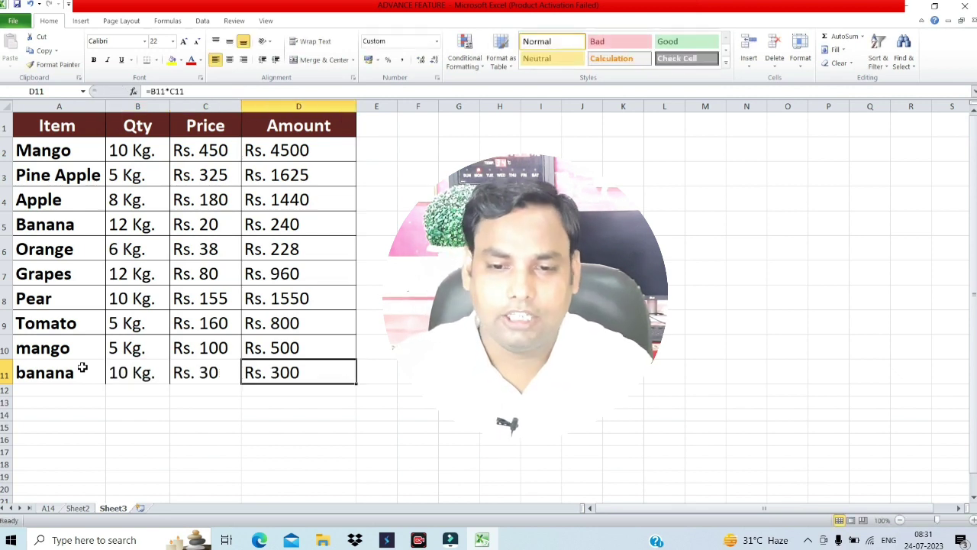